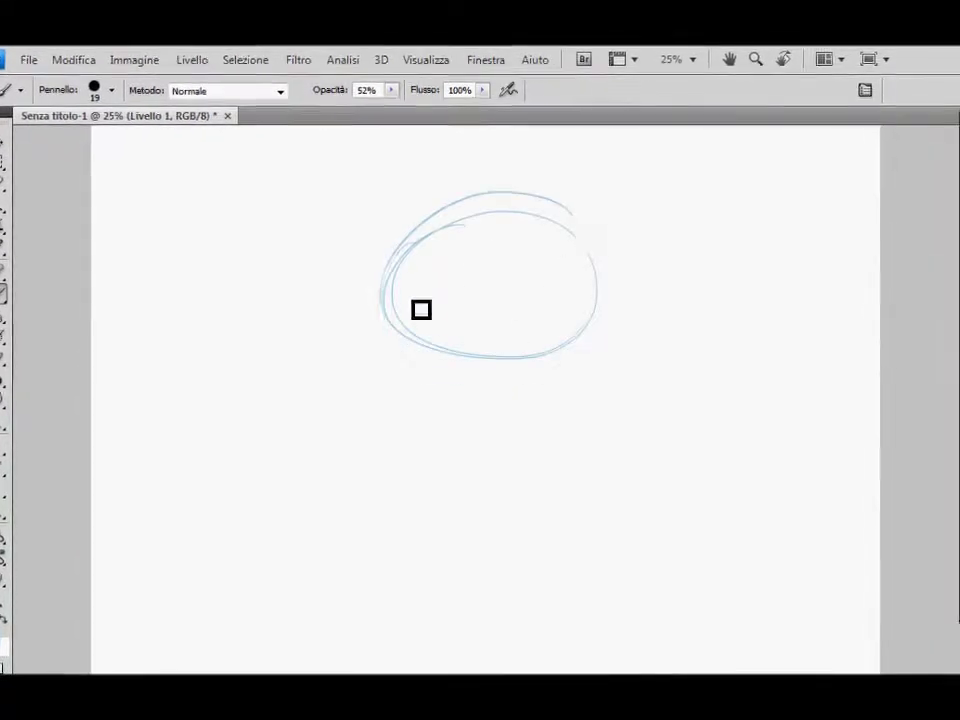
Step: Sketch the lower jaw oval and both ears in light blue
mouse_move(421, 310)
mouse_down()
mouse_move(549, 420)
mouse_move(390, 322)
mouse_up()
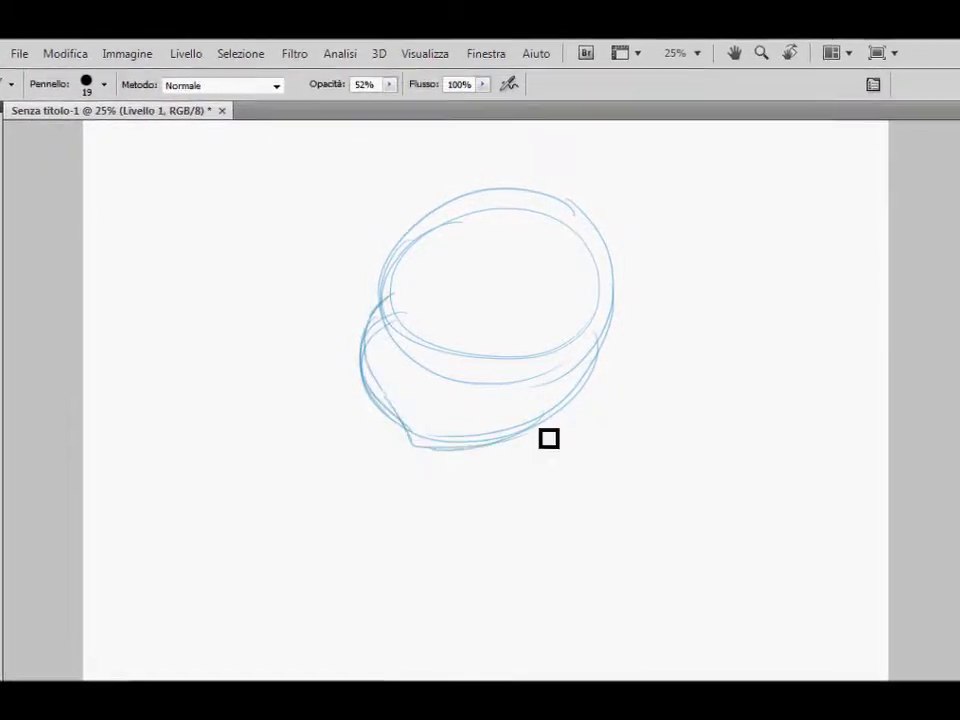
drag(461, 190, 405, 200)
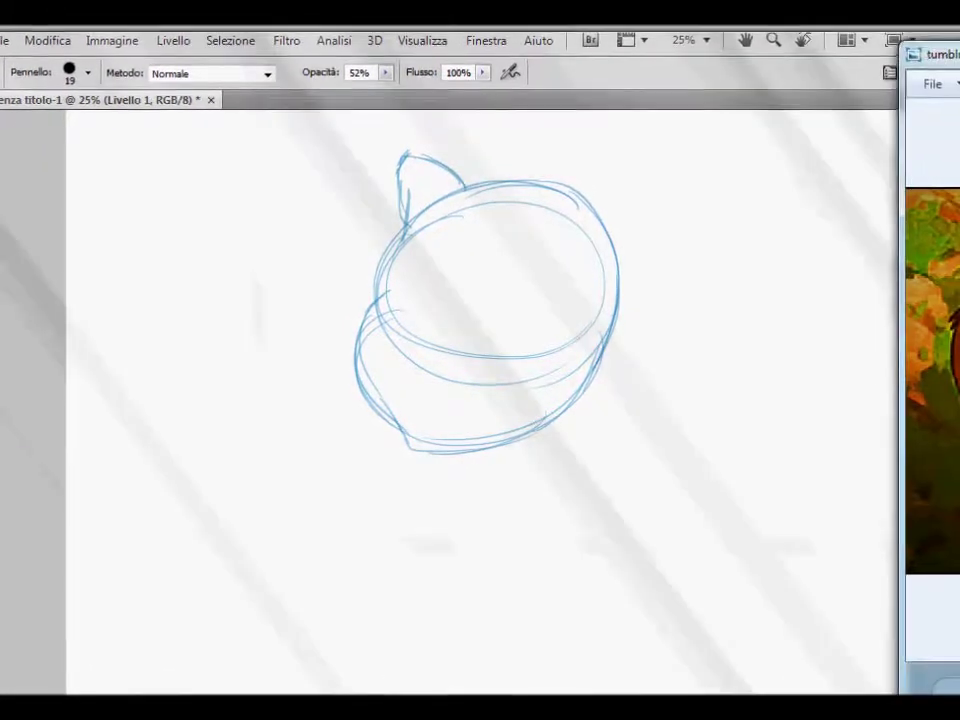
mouse_move(585, 240)
mouse_down()
mouse_move(680, 256)
mouse_move(620, 312)
mouse_move(685, 250)
mouse_move(697, 267)
mouse_up()
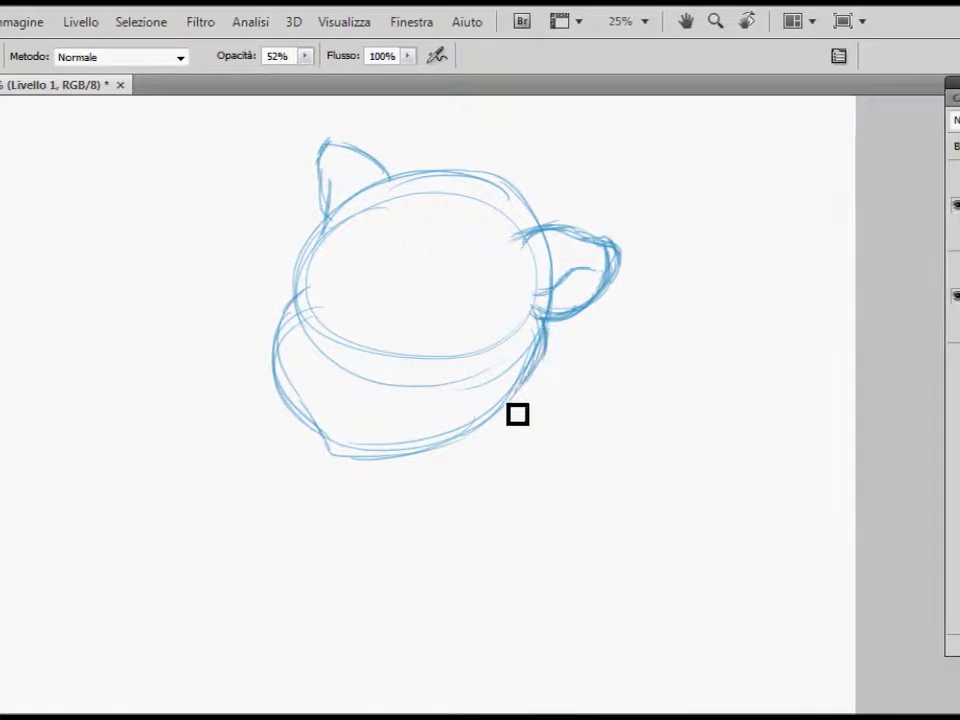
Step: Erase stray lower-left lines, then sketch the lower face curve and the muzzle and nose shape
key(e)
drag(288, 345, 333, 443)
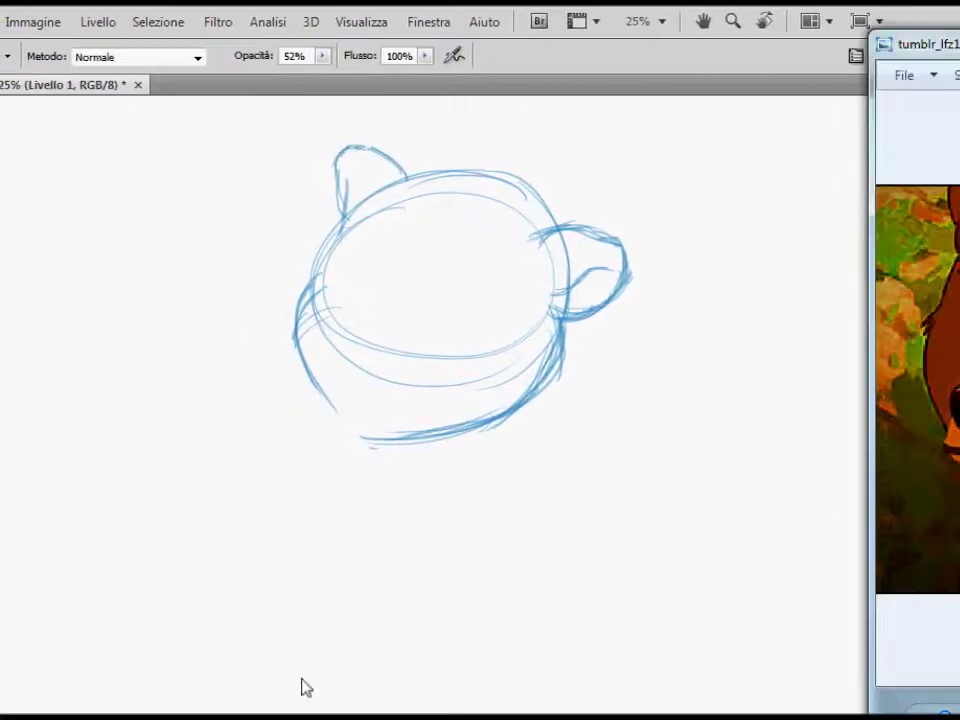
drag(398, 298, 373, 345)
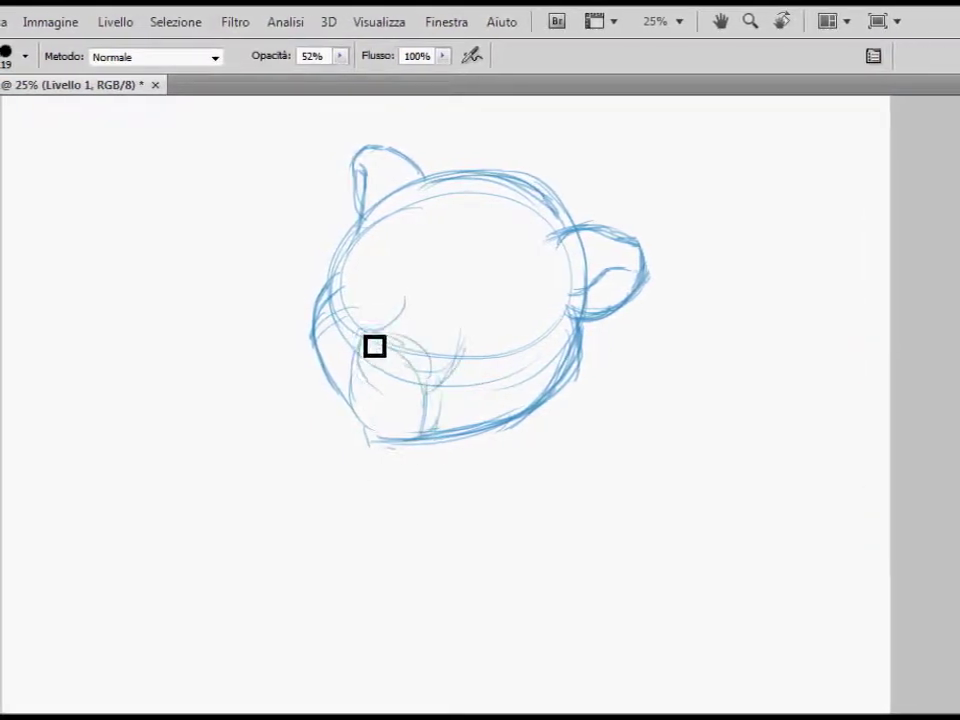
drag(373, 346, 371, 418)
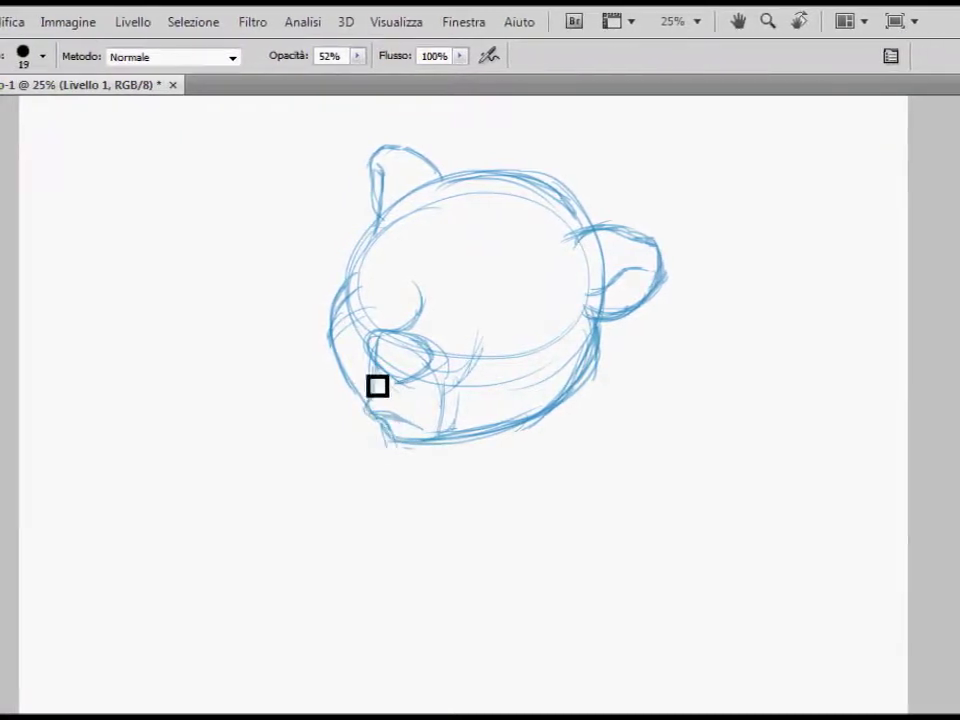
drag(424, 354, 399, 354)
key(e)
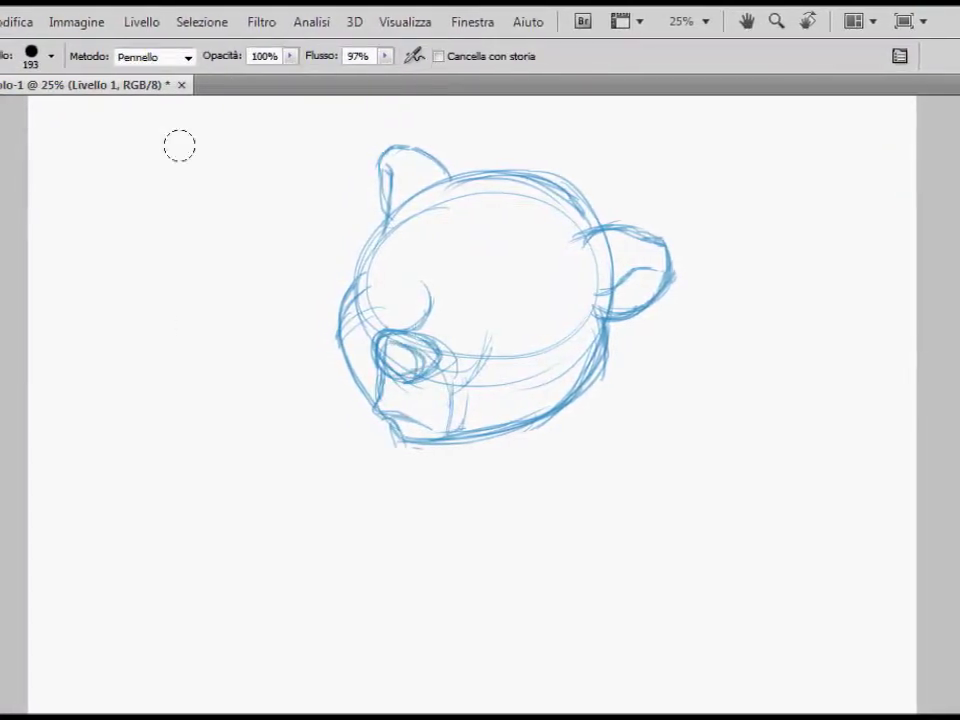
key(b)
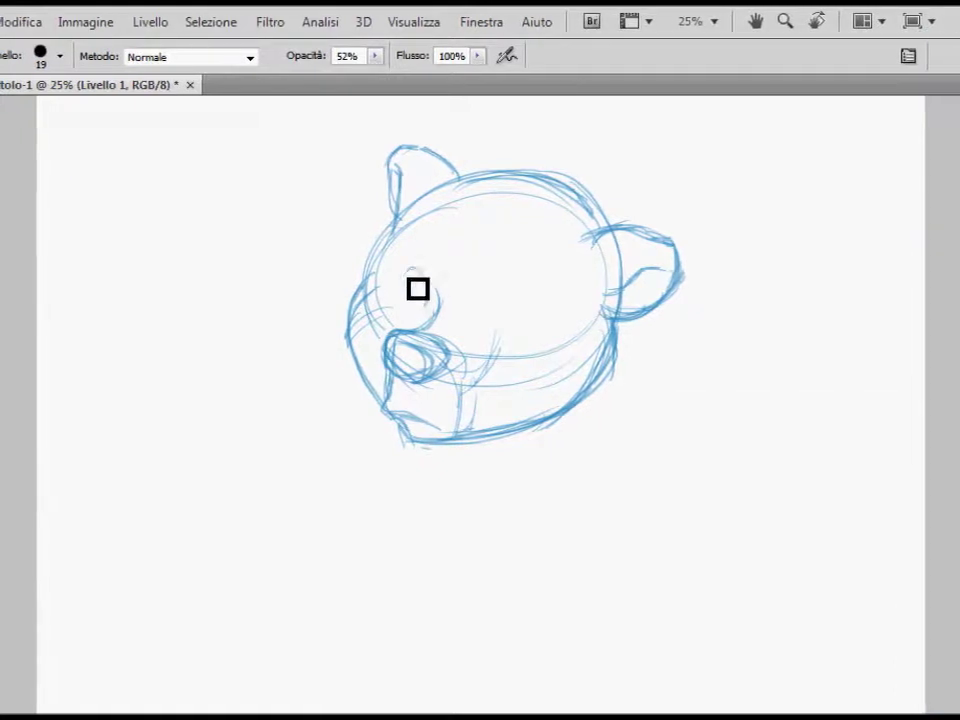
Step: Sketch the left and right eye ovals
drag(417, 289, 439, 317)
mouse_move(500, 318)
mouse_down()
mouse_move(559, 351)
mouse_move(500, 320)
mouse_up()
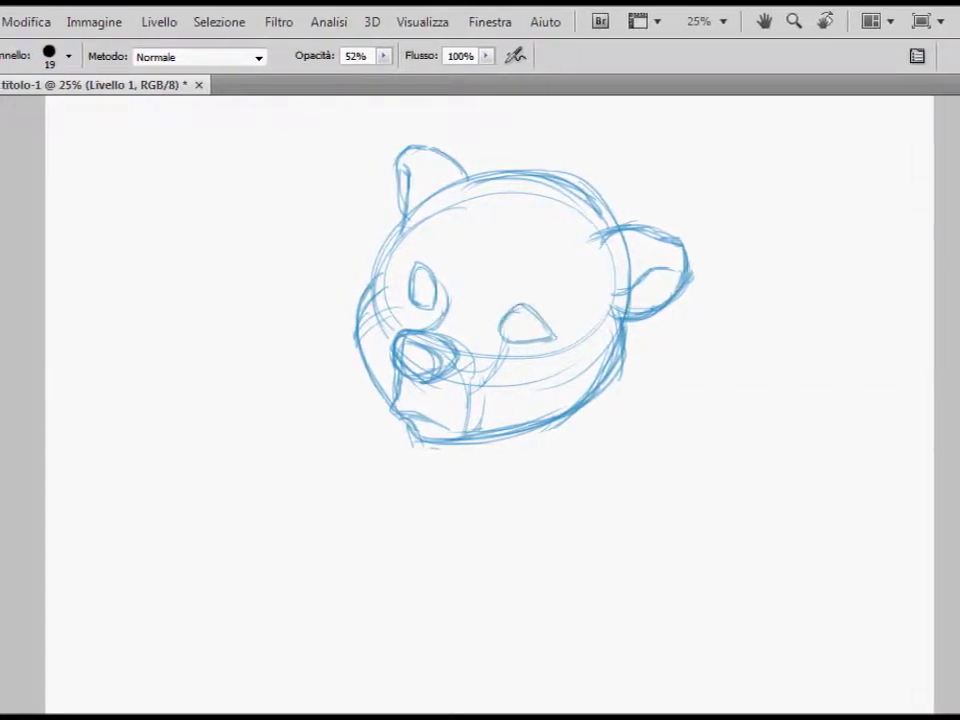
key(e)
click(77, 56)
key(Escape)
key(b)
Step: Add brows above both eyes and draw an iris inside each eye
drag(512, 282, 597, 316)
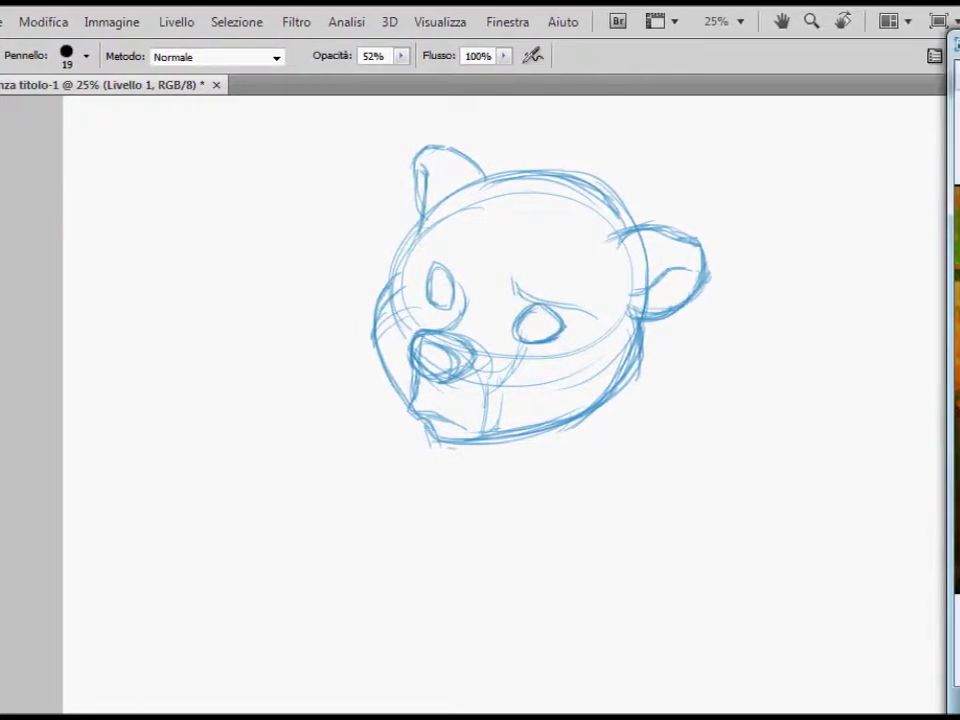
drag(426, 232, 462, 236)
drag(528, 316, 548, 330)
drag(461, 277, 450, 312)
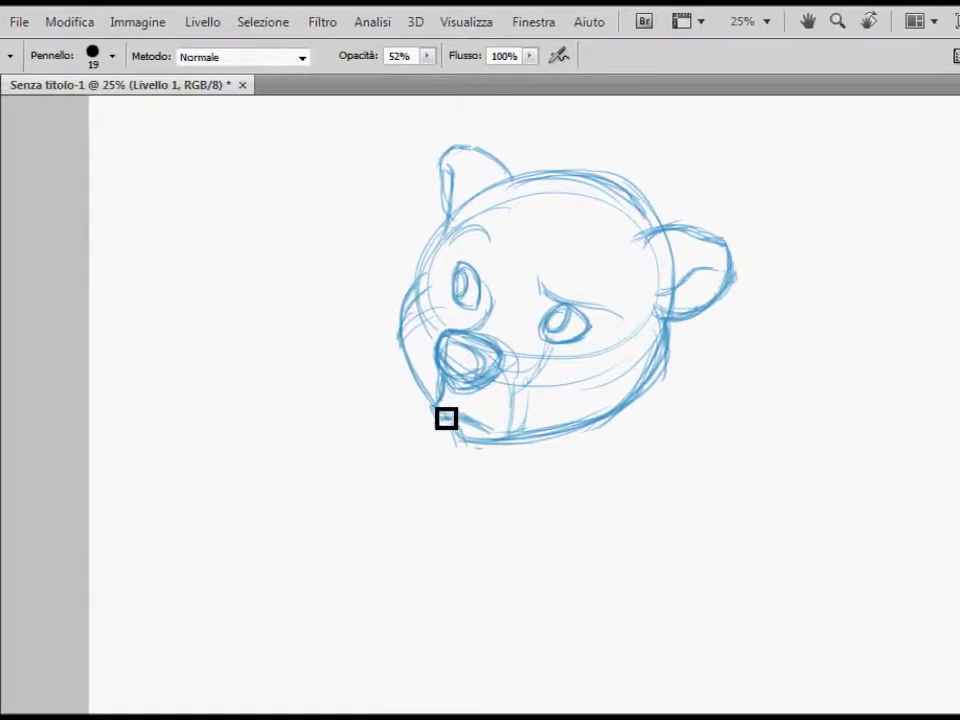
Step: Add a small chin stroke and tidy stray lines with the eraser
drag(456, 418, 460, 432)
key(e)
key(b)
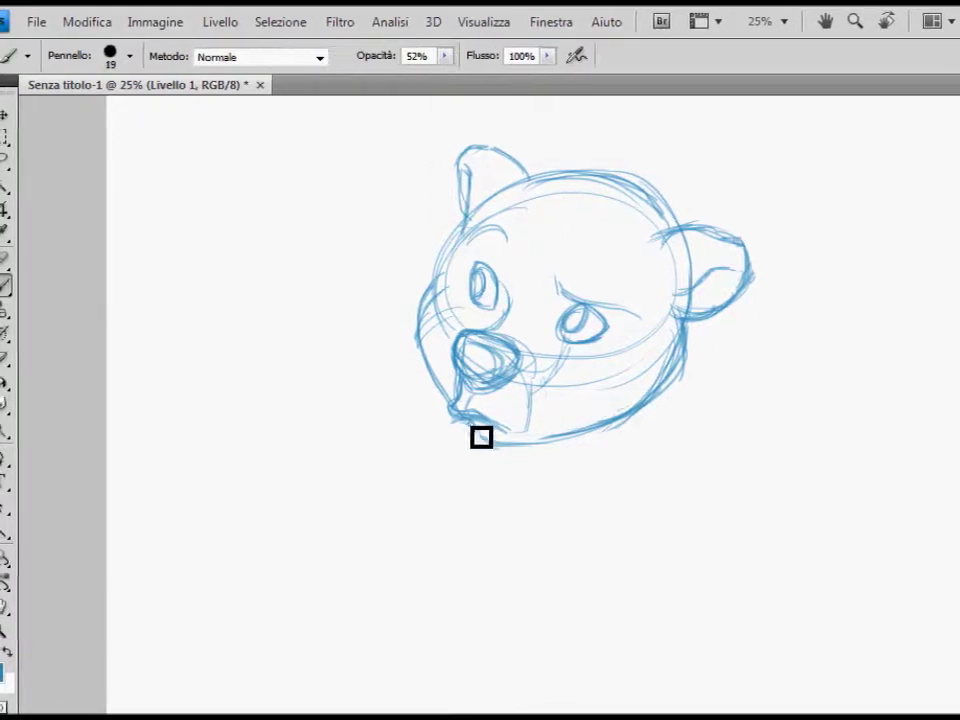
key(e)
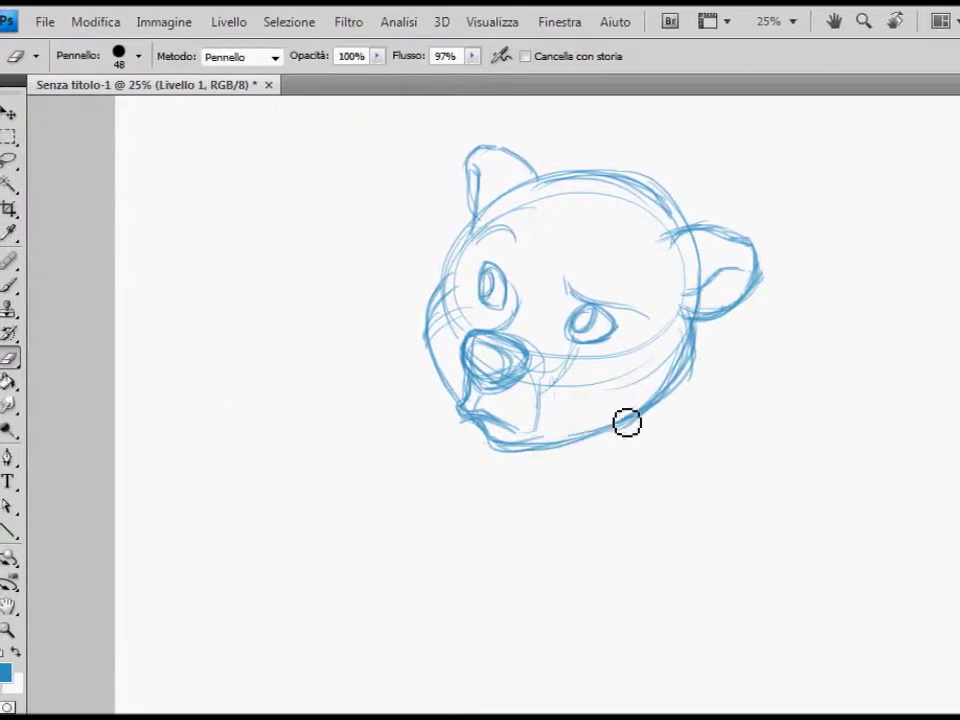
key(b)
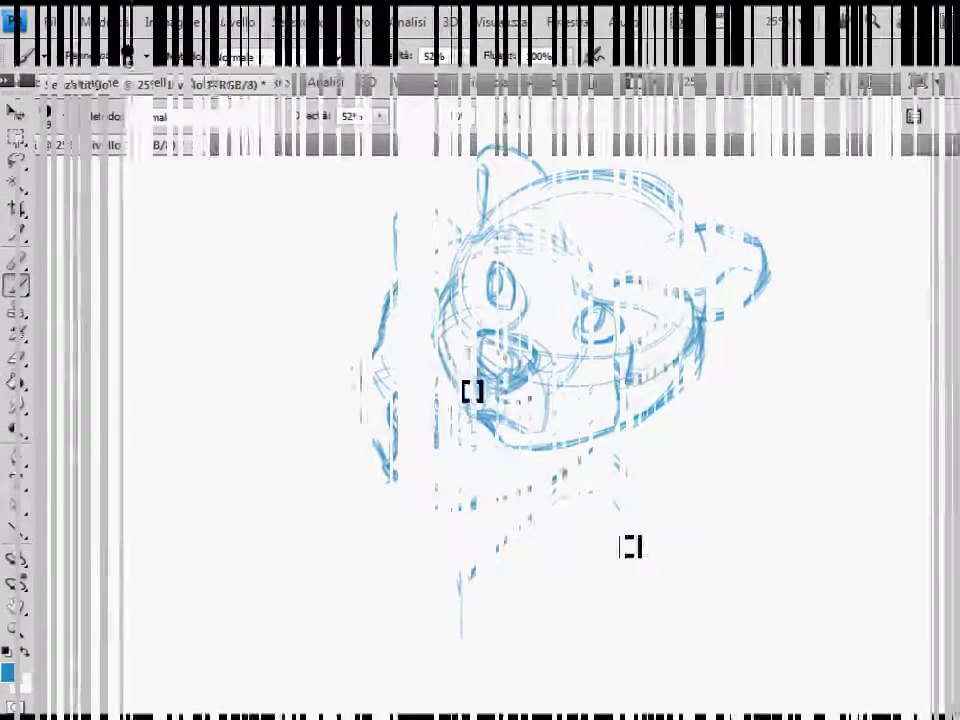
Step: Sketch the neck line below the head and erase stray strokes
drag(441, 514, 396, 601)
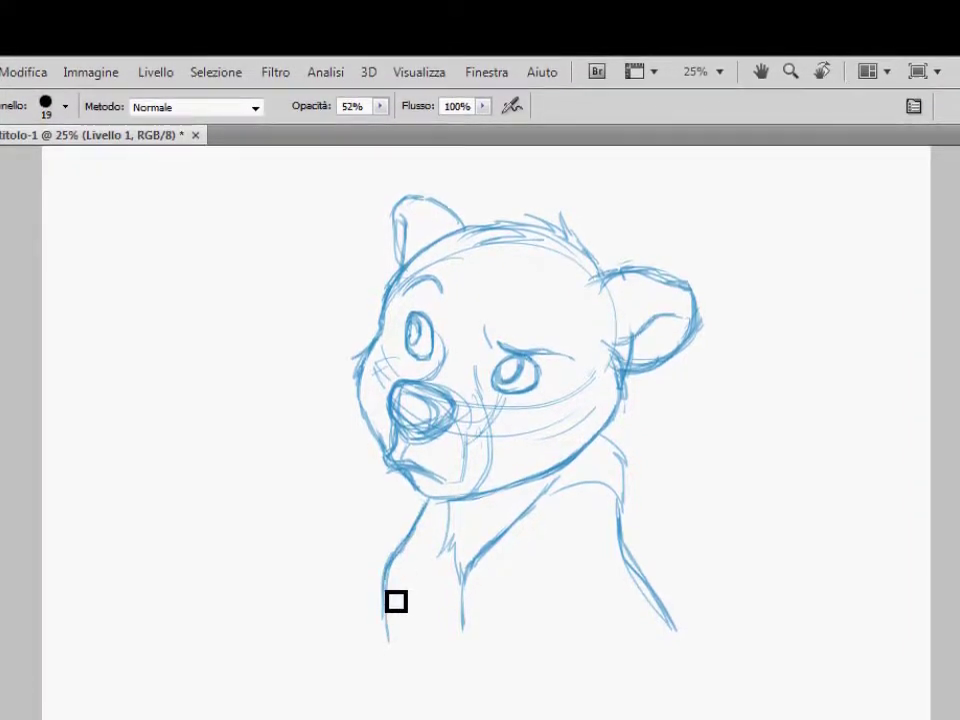
key(e)
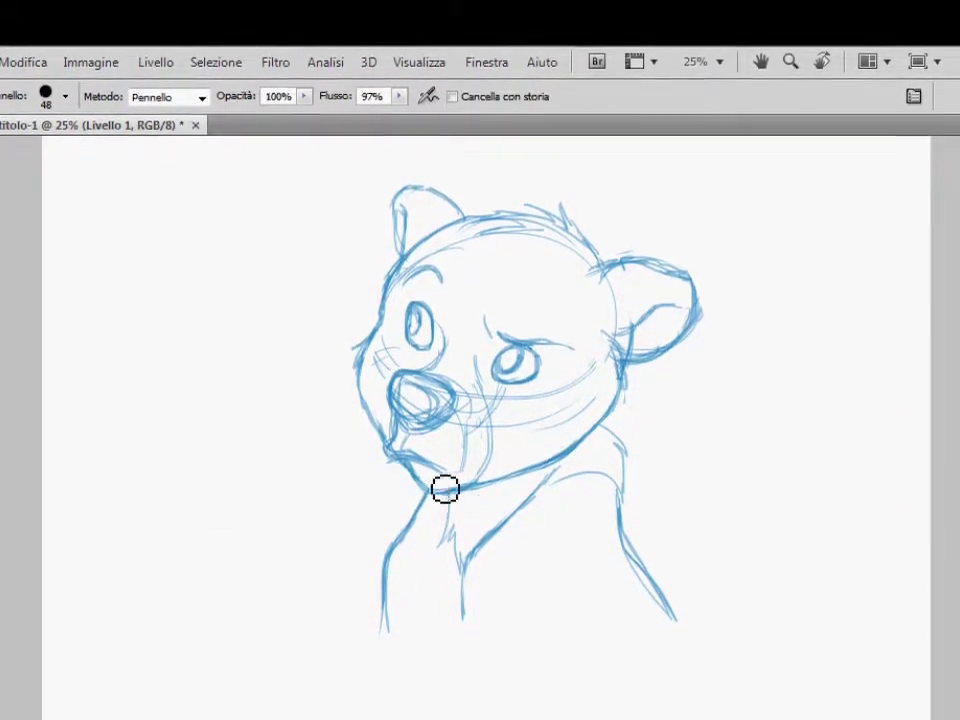
key(b)
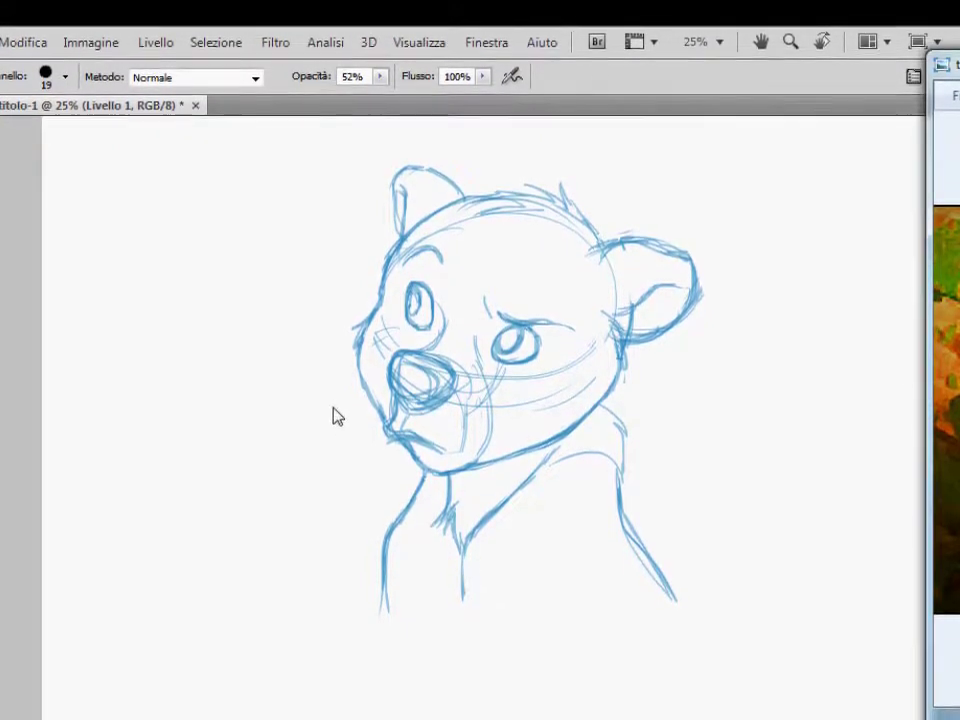
key(e)
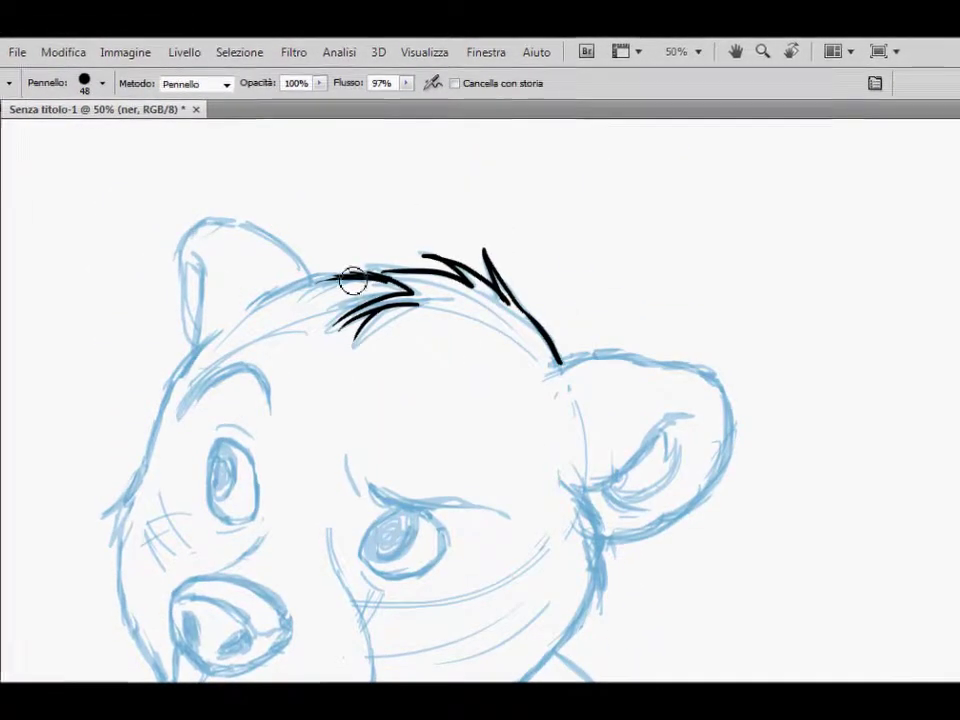
Step: Ink a curved fur stroke across the head, close the eye outline, and add both bold eyebrows
drag(405, 283, 262, 308)
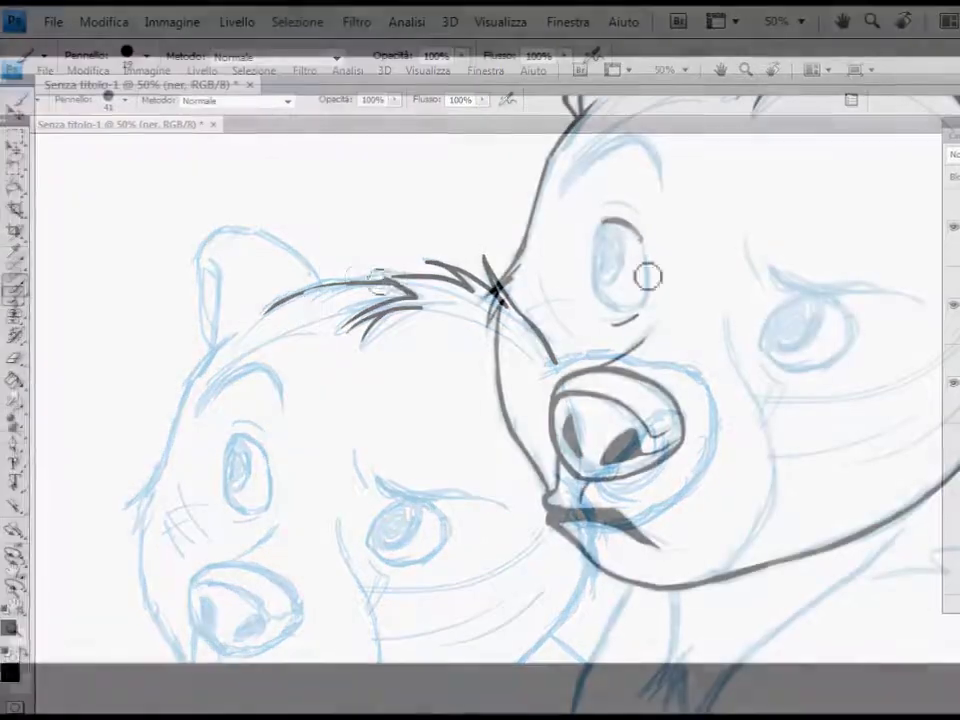
drag(615, 306, 600, 220)
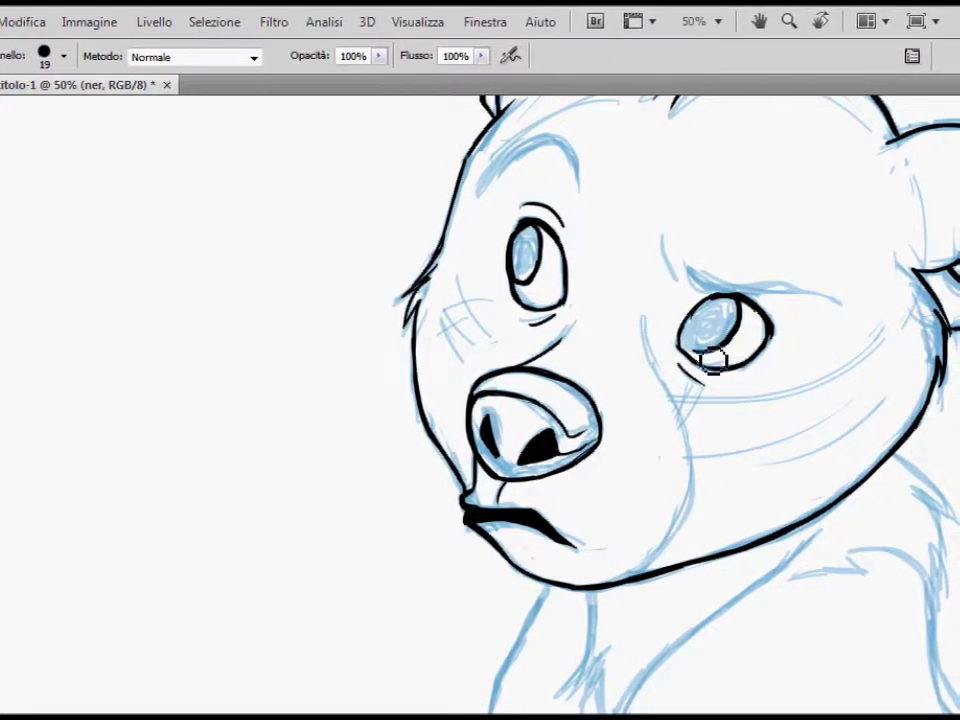
mouse_move(676, 268)
mouse_down()
mouse_move(718, 290)
mouse_move(769, 298)
mouse_up()
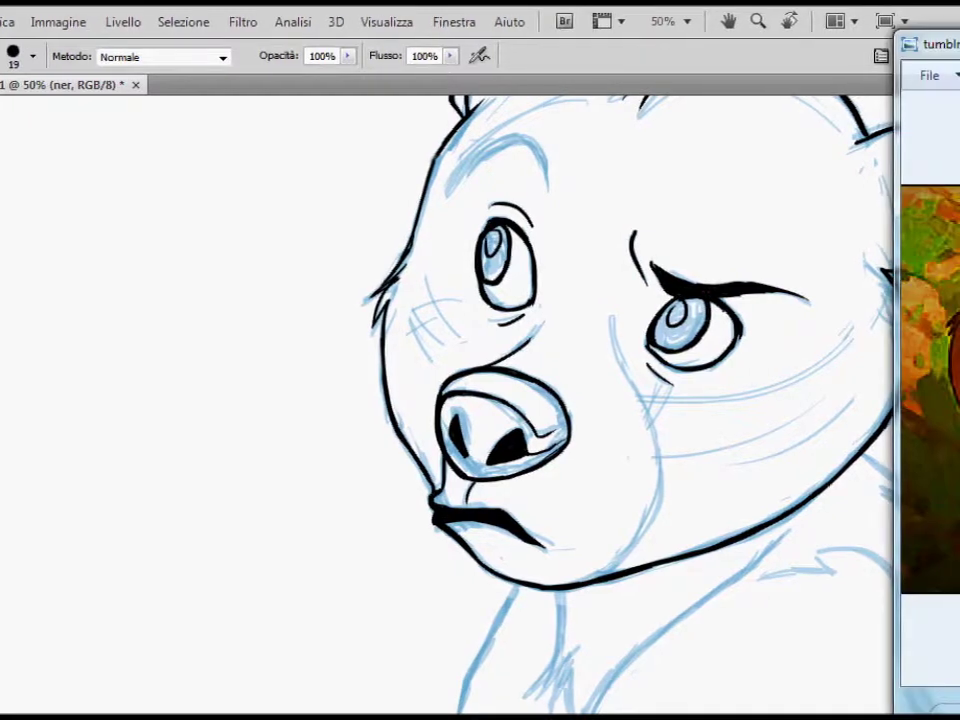
scroll(850, 150, up, 5)
drag(520, 343, 440, 388)
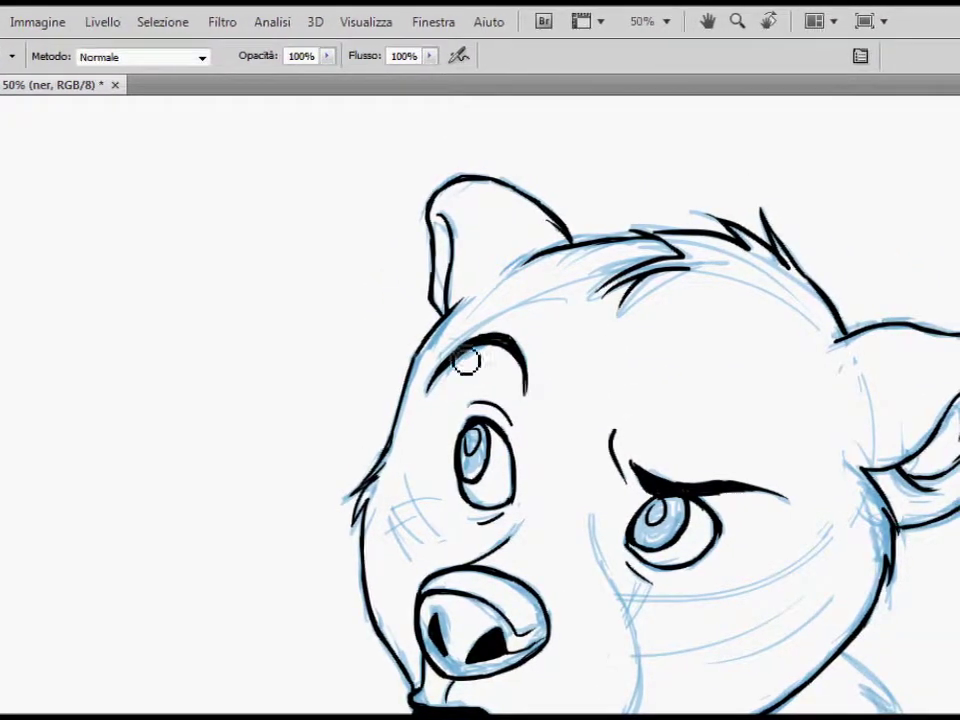
Step: Switch to the Eraser with a round brush tip
key(e)
key(b)
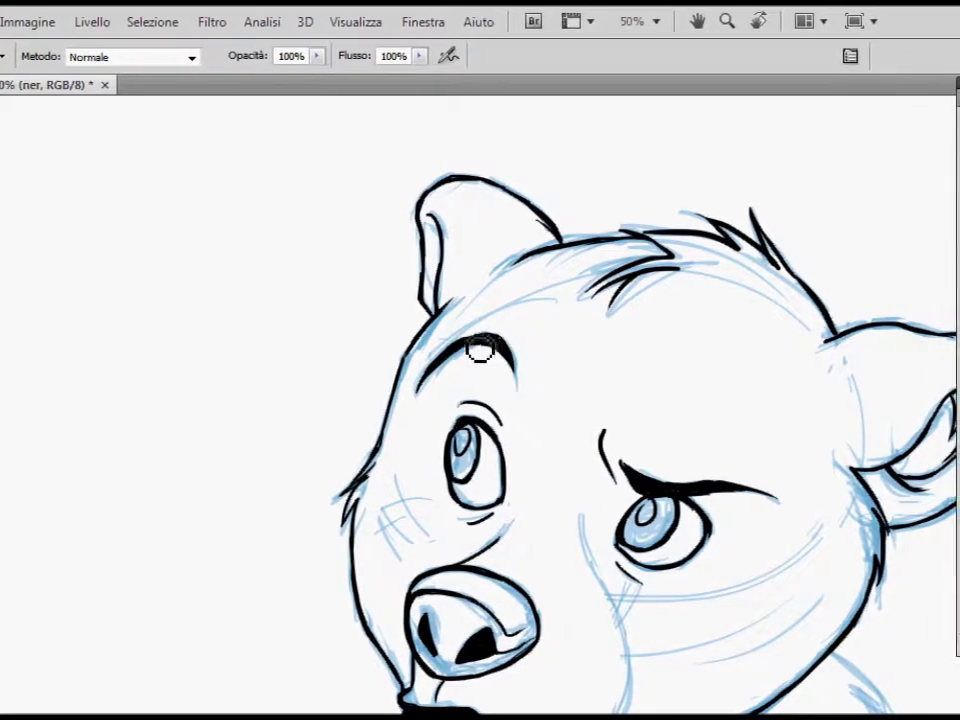
key(e)
click(4, 56)
double_click(17, 221)
Step: Shade the right cheek soft brown and the chest darker brown, resizing the brush 246 then 172 px
key(b)
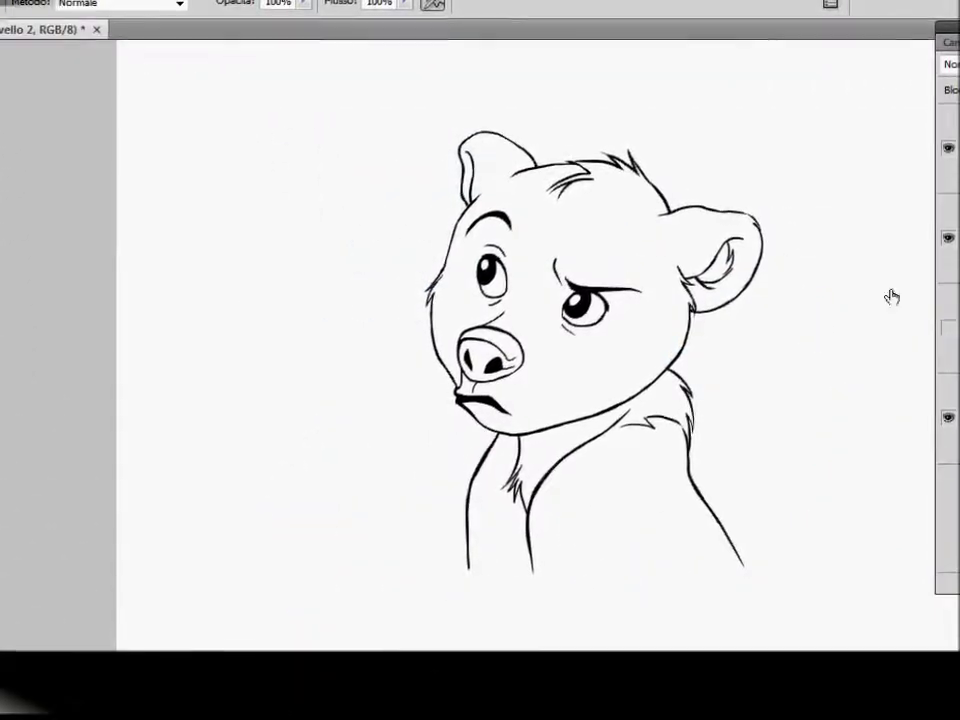
drag(665, 275, 585, 375)
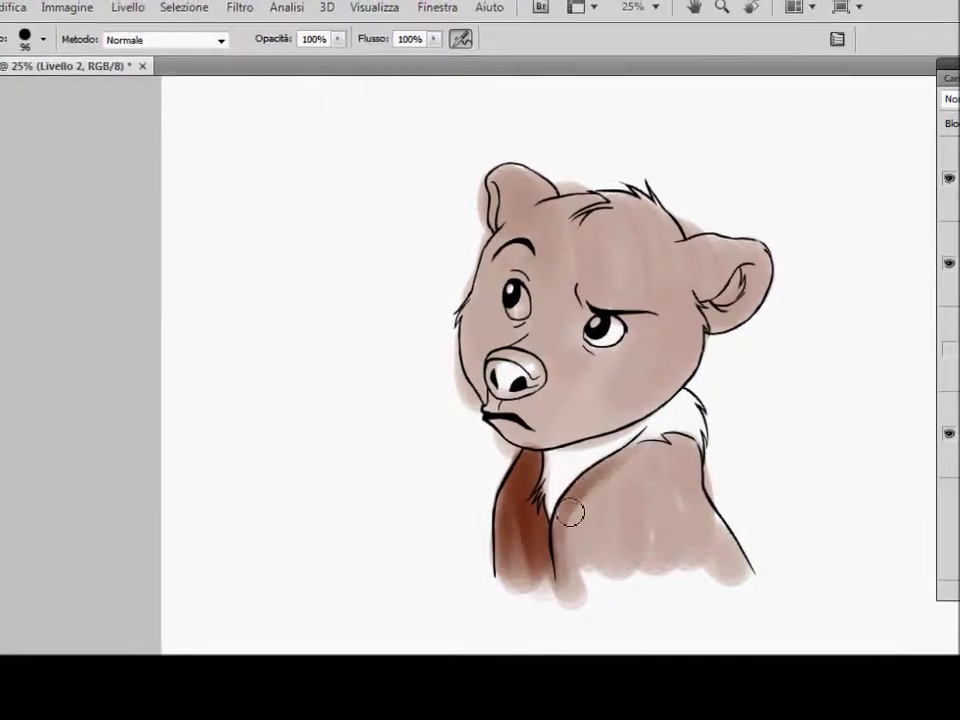
click(47, 42)
drag(640, 480, 605, 548)
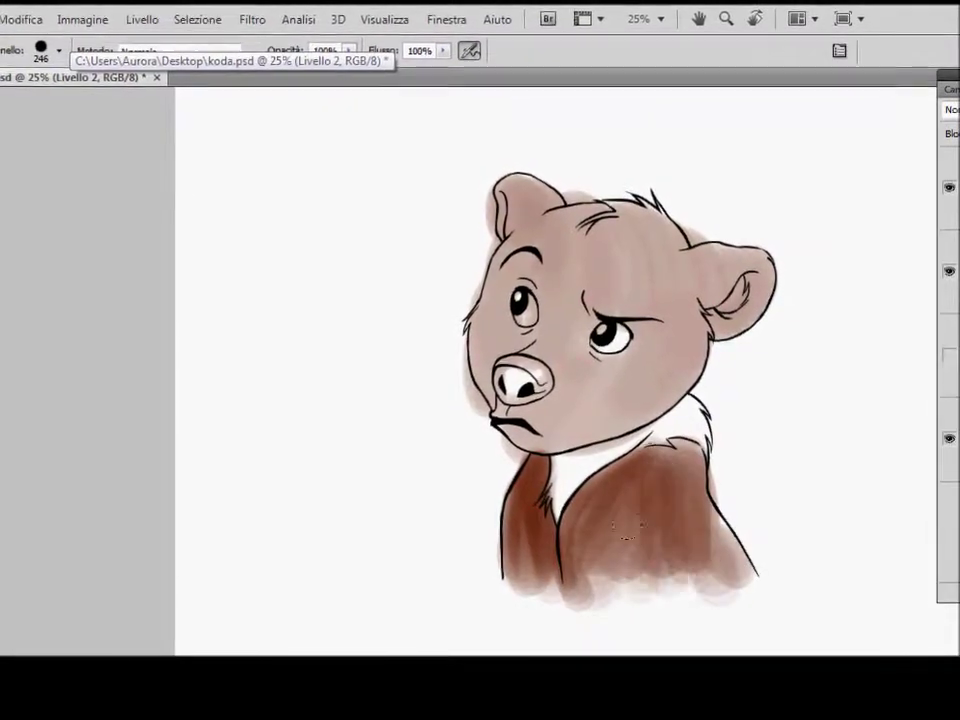
click(48, 55)
drag(96, 114, 80, 114)
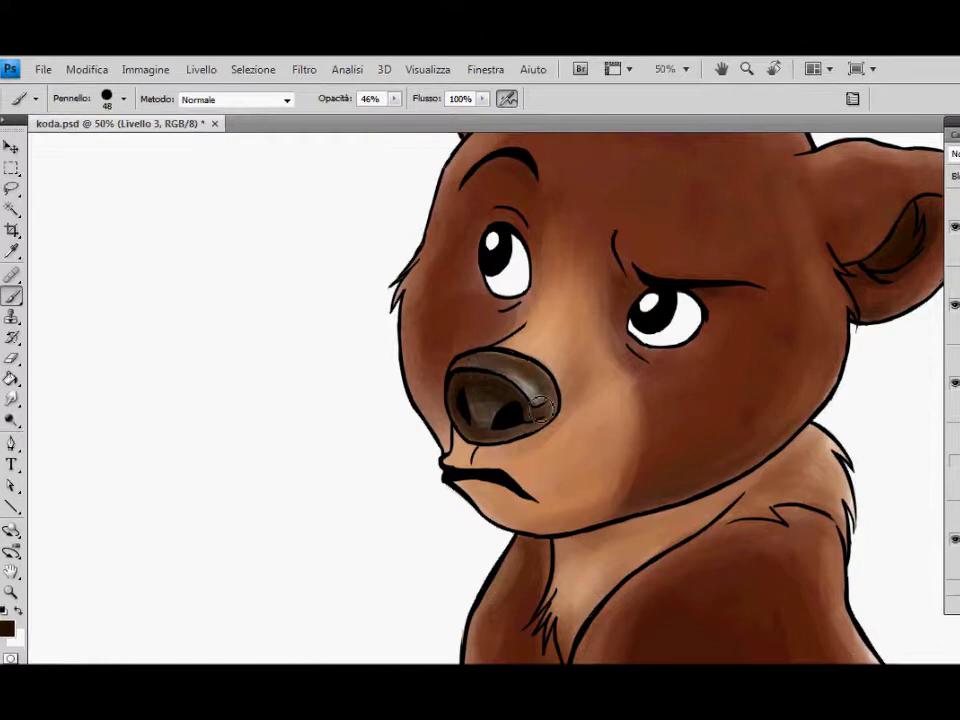
Step: Darken the nose with a highlight, then set the brush to 19 px
drag(538, 406, 470, 430)
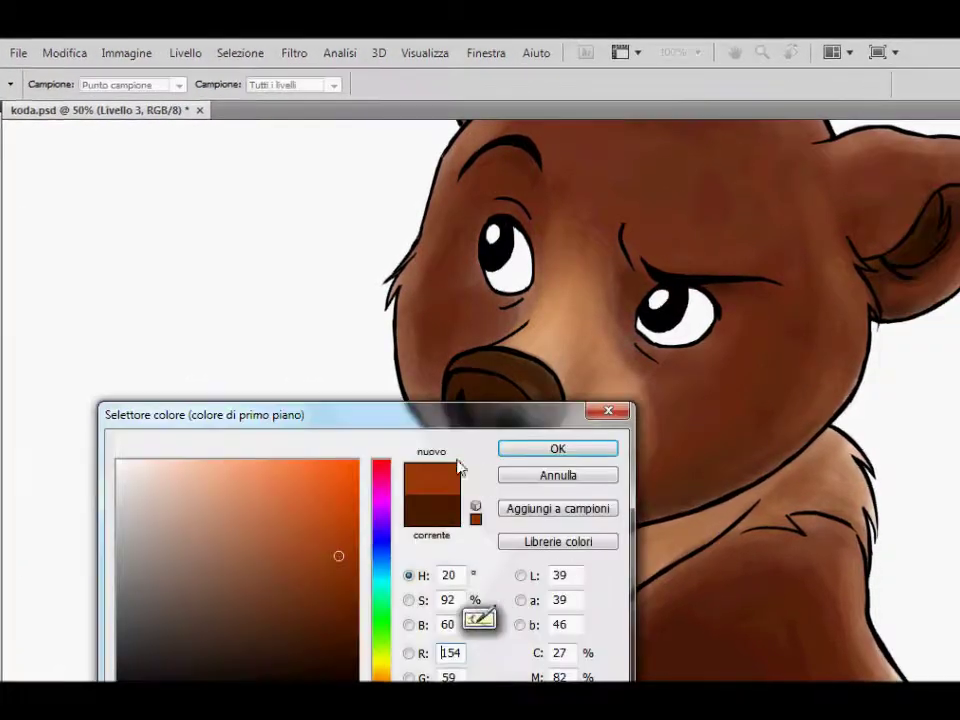
click(88, 89)
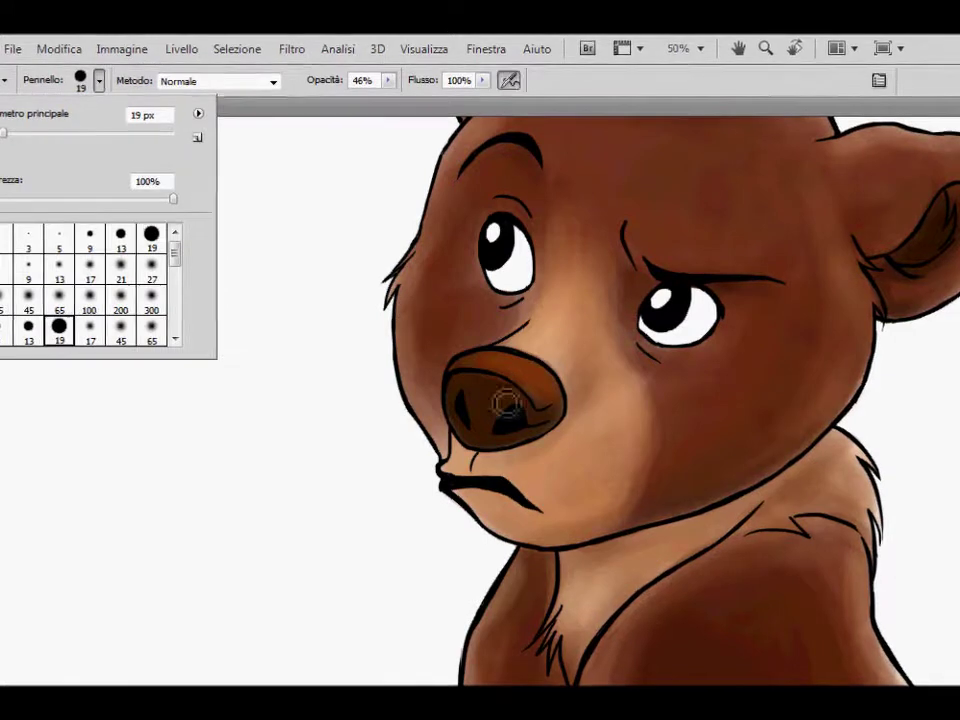
click(520, 403)
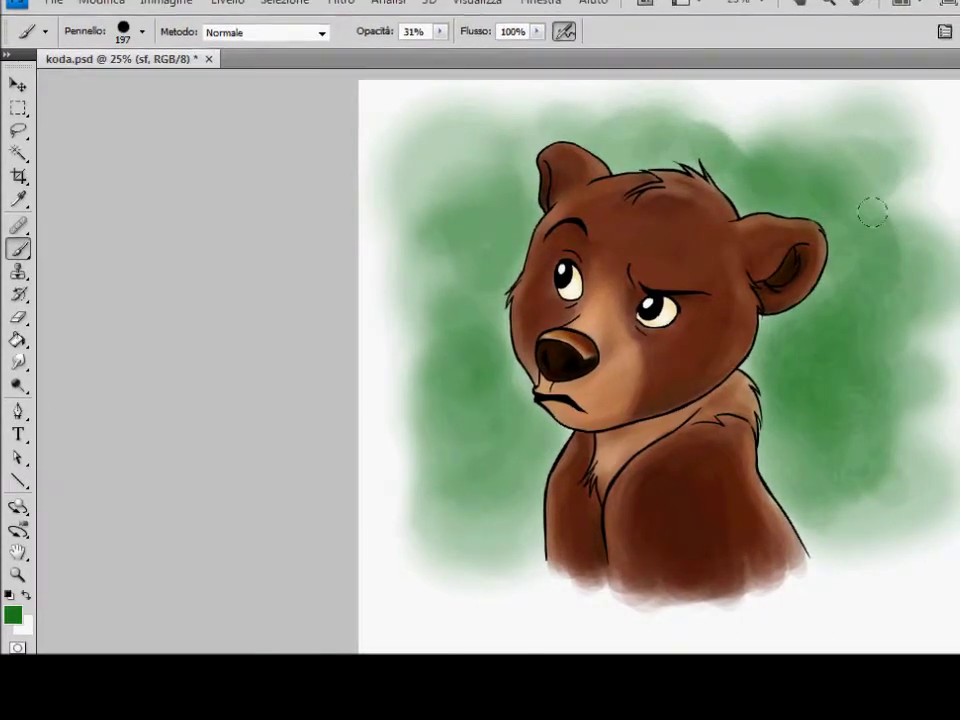
Step: Dab light yellow-green patches into the background on both sides of the bear
click(13, 615)
click(592, 416)
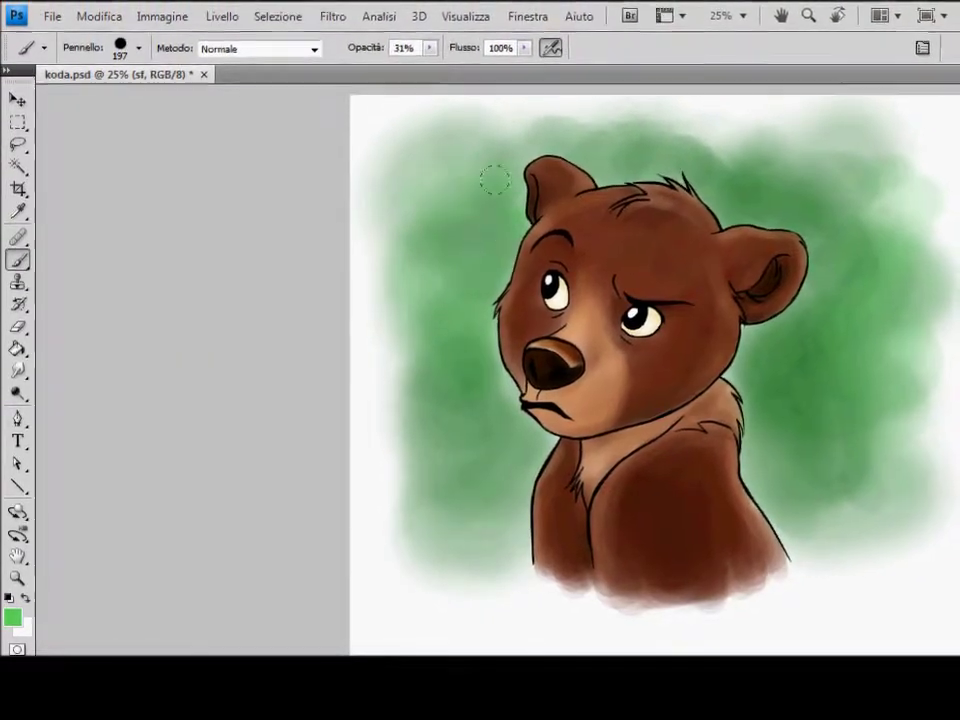
click(12, 617)
drag(401, 594, 403, 628)
click(599, 420)
drag(380, 321, 409, 247)
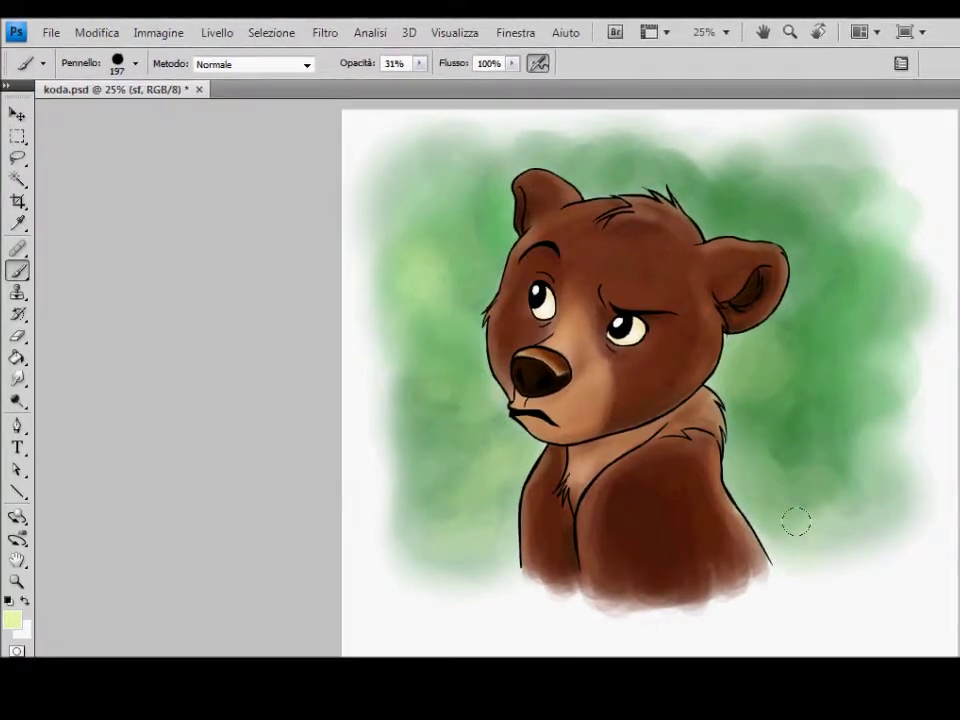
drag(845, 490, 737, 354)
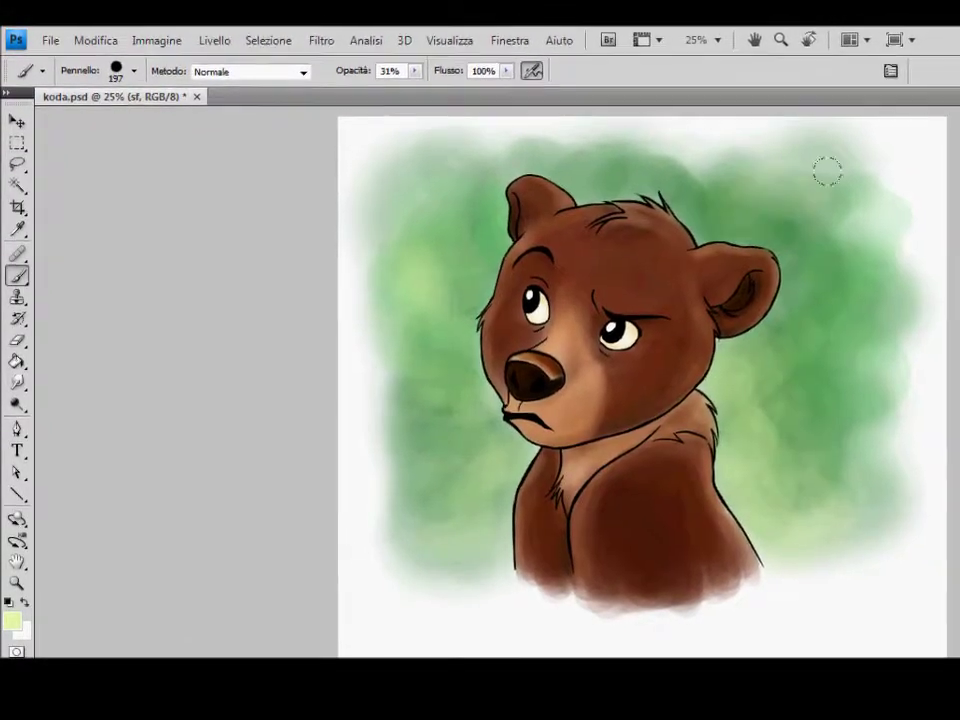
Step: Add soft pink-red blotches to the background beside the bear
click(12, 622)
click(602, 431)
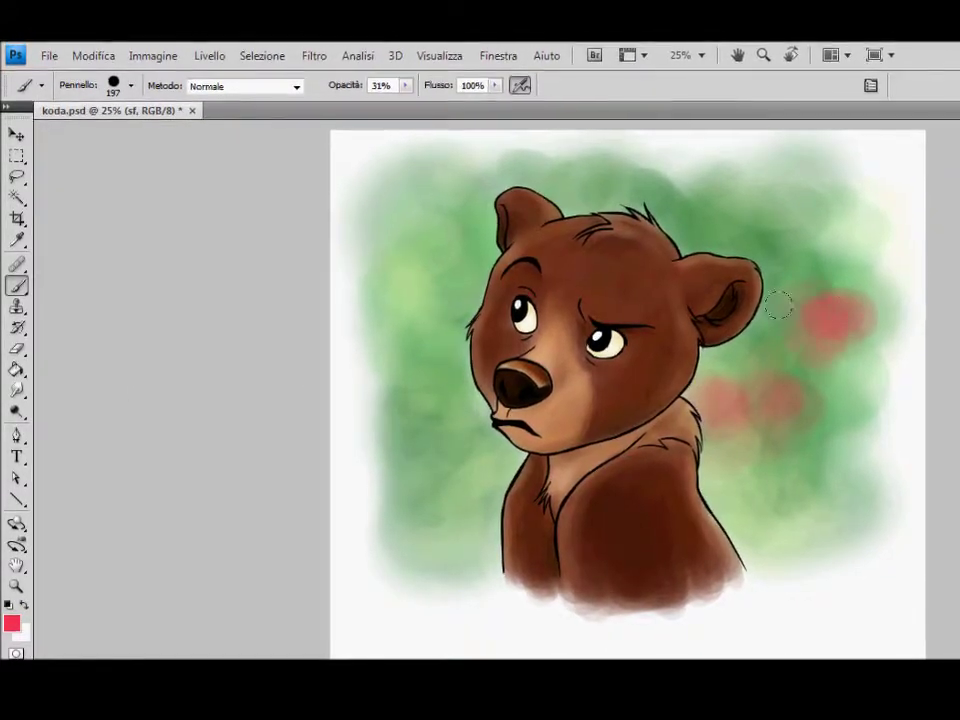
mouse_move(722, 362)
mouse_down()
mouse_move(467, 420)
mouse_move(461, 480)
mouse_move(446, 381)
mouse_move(392, 337)
mouse_up()
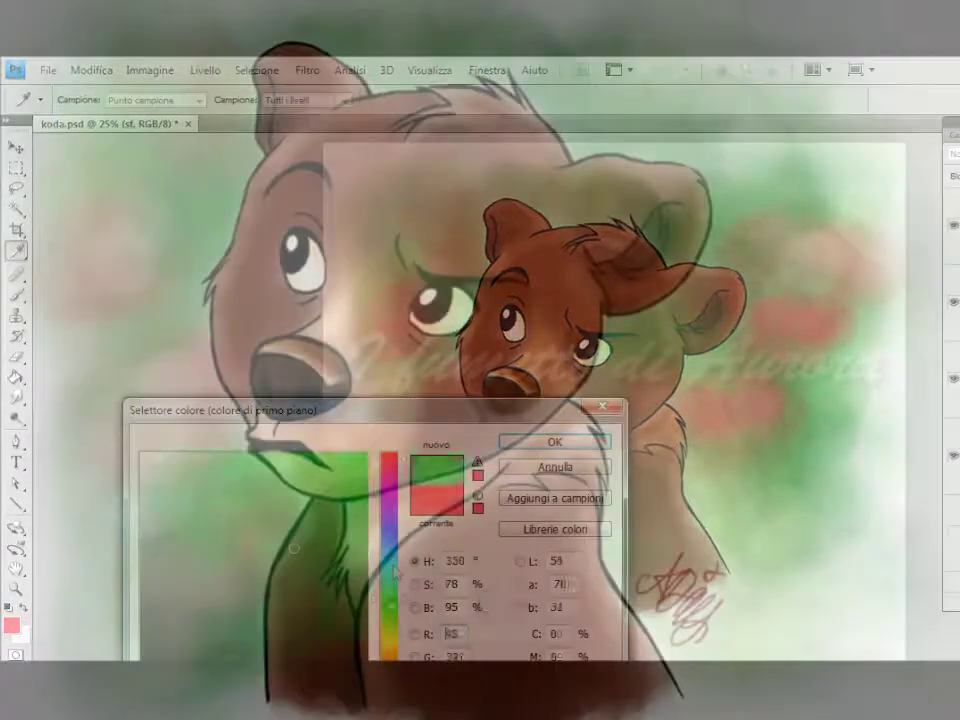